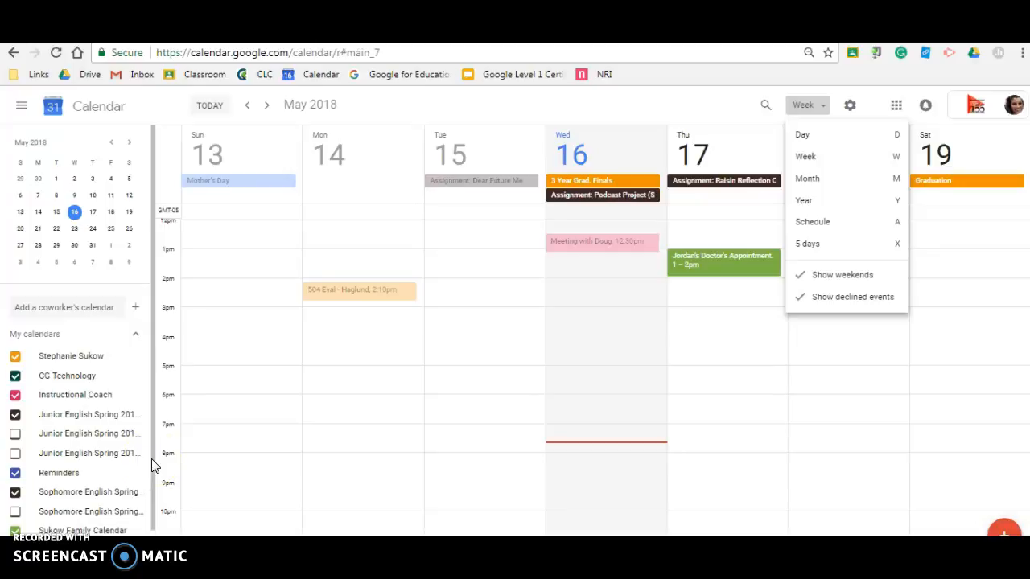
View the details of the Podcast Project (Script) assignment on Wednesday, May 16.
left_click(622, 205)
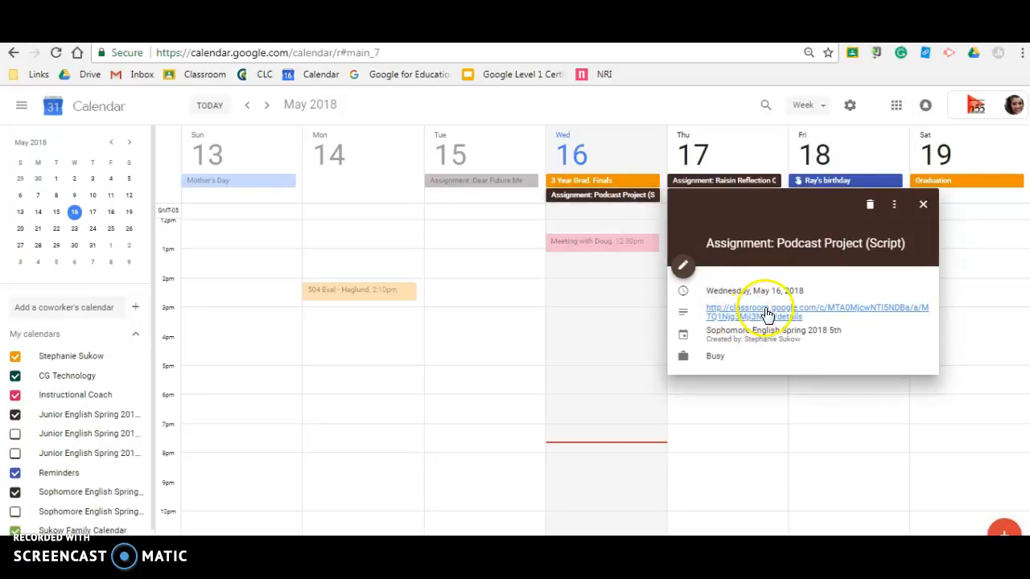
left_click(600, 207)
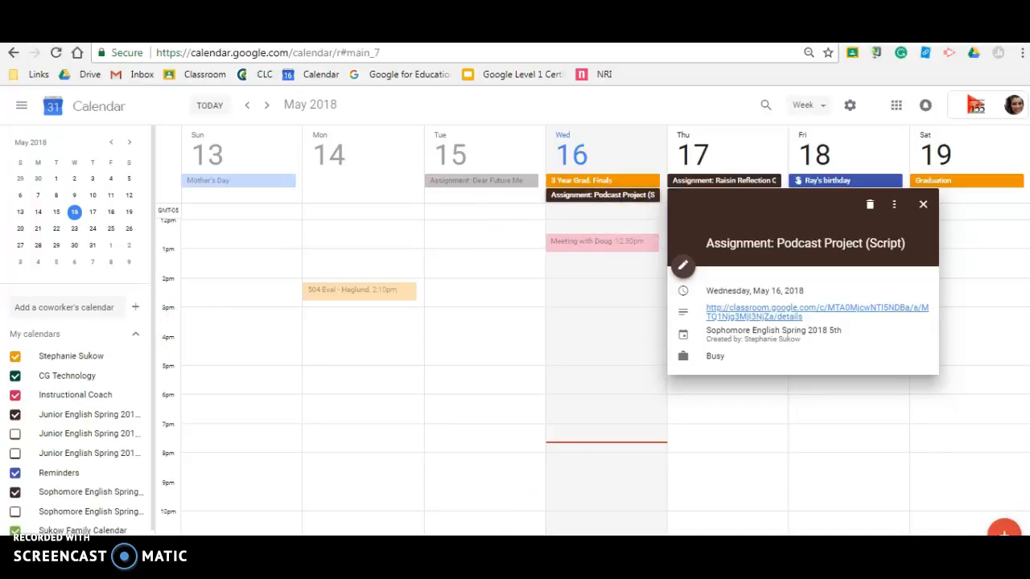
Start a new calendar event titled "Meeting with Student" and check its end-time options.
left_click(1008, 529)
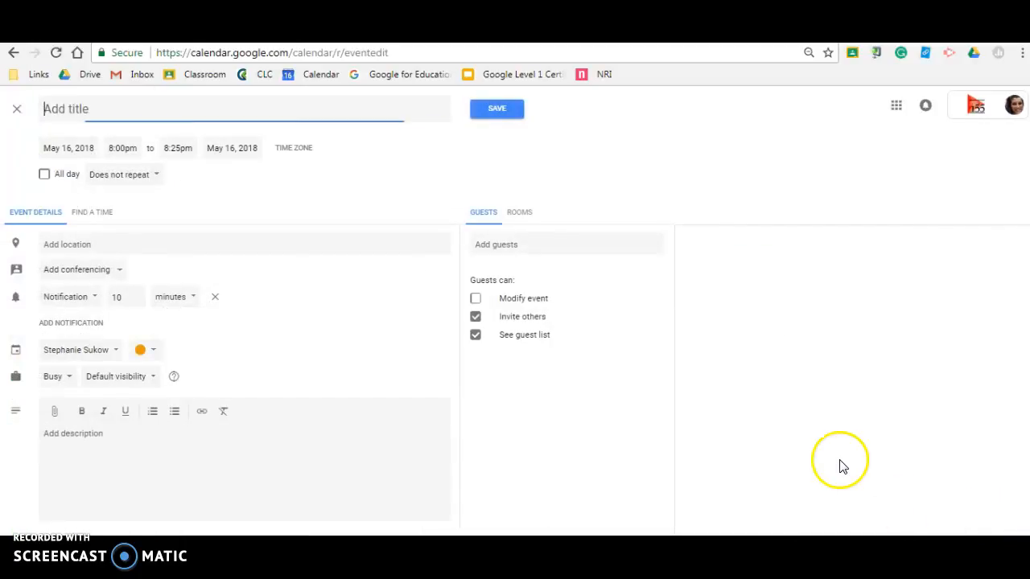
left_click(24, 118)
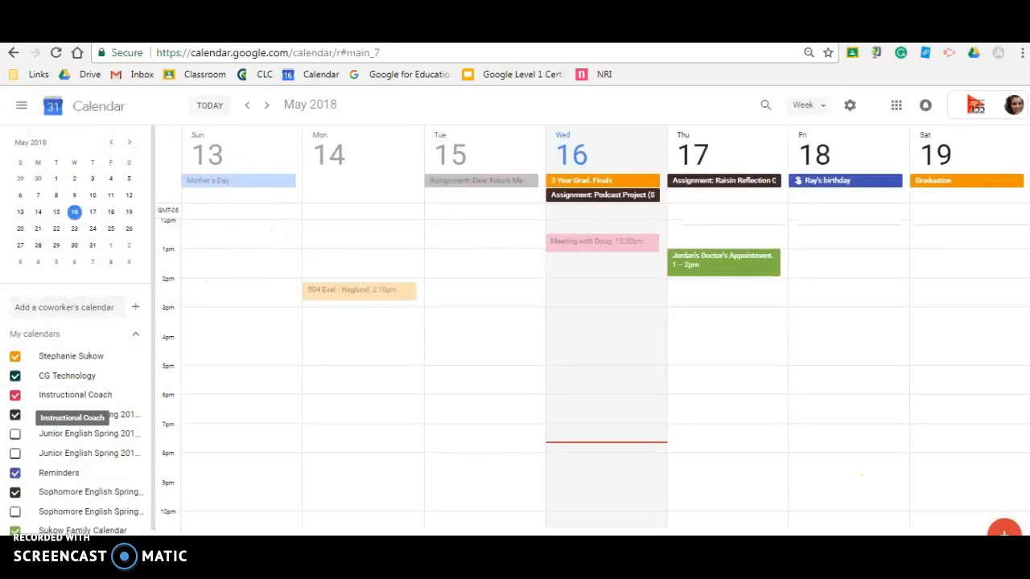
left_click(1007, 530)
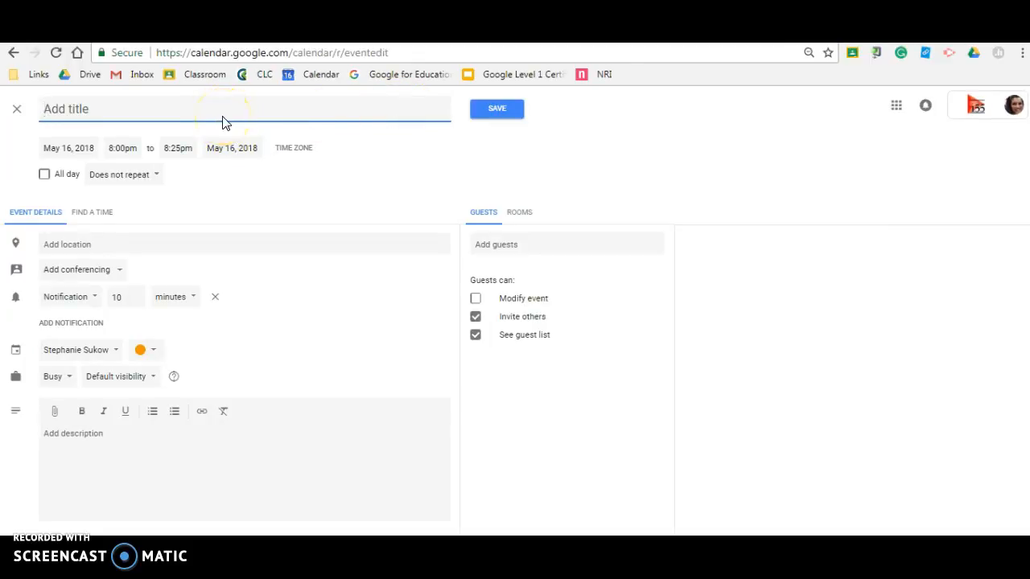
type("Meeting with Student")
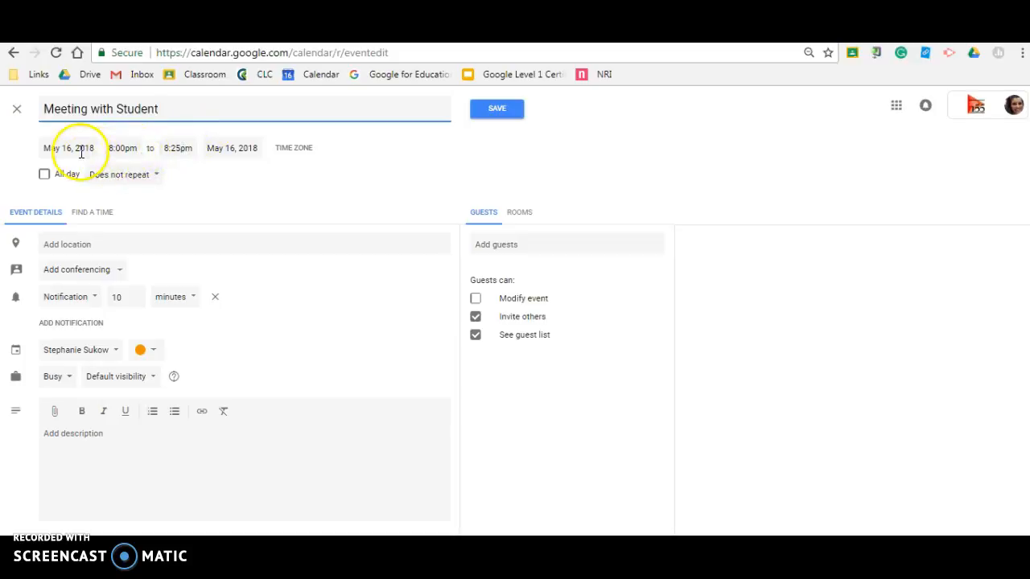
left_click(178, 148)
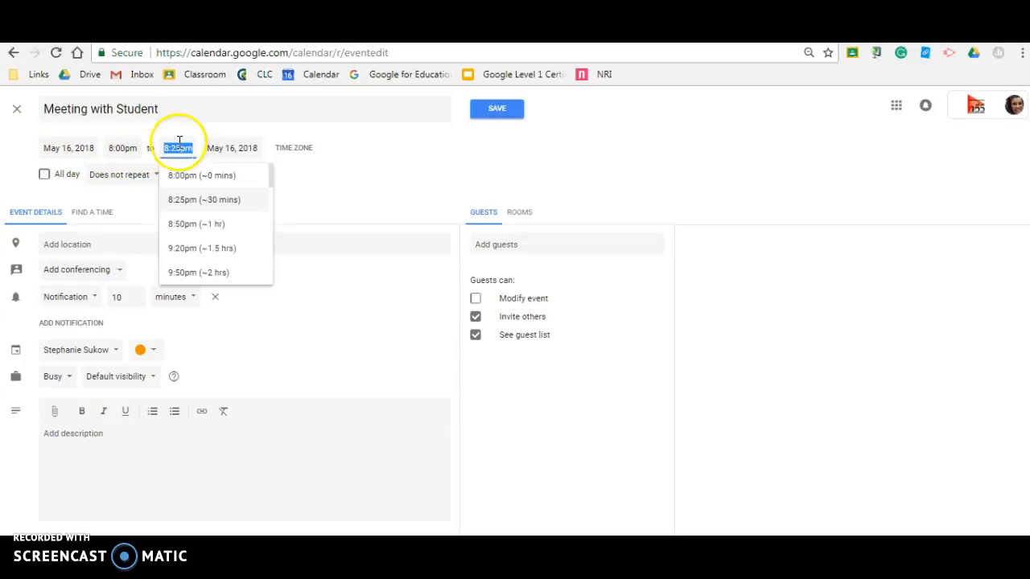
left_click(378, 159)
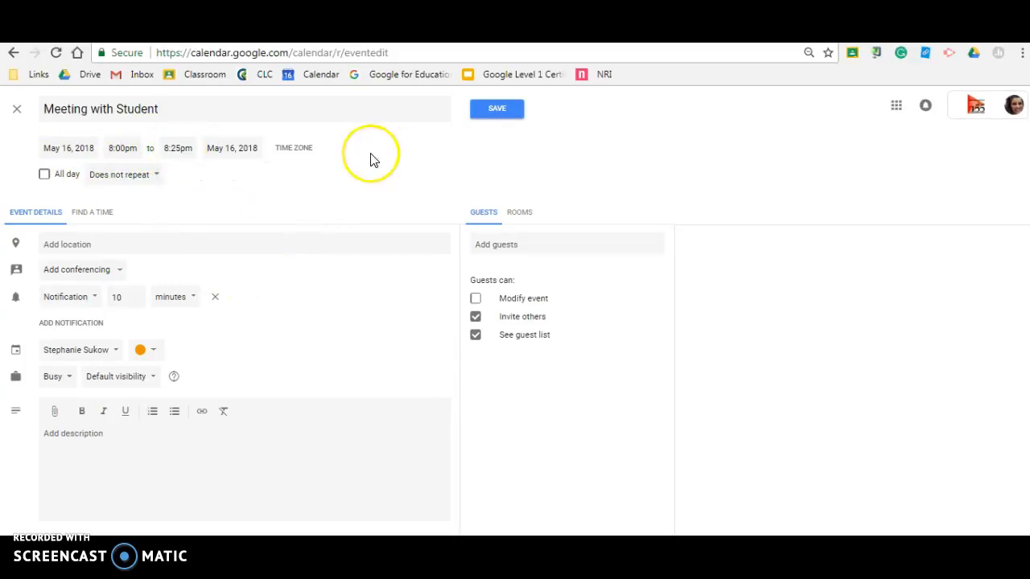
Set the event's location to D15.
left_click(146, 239)
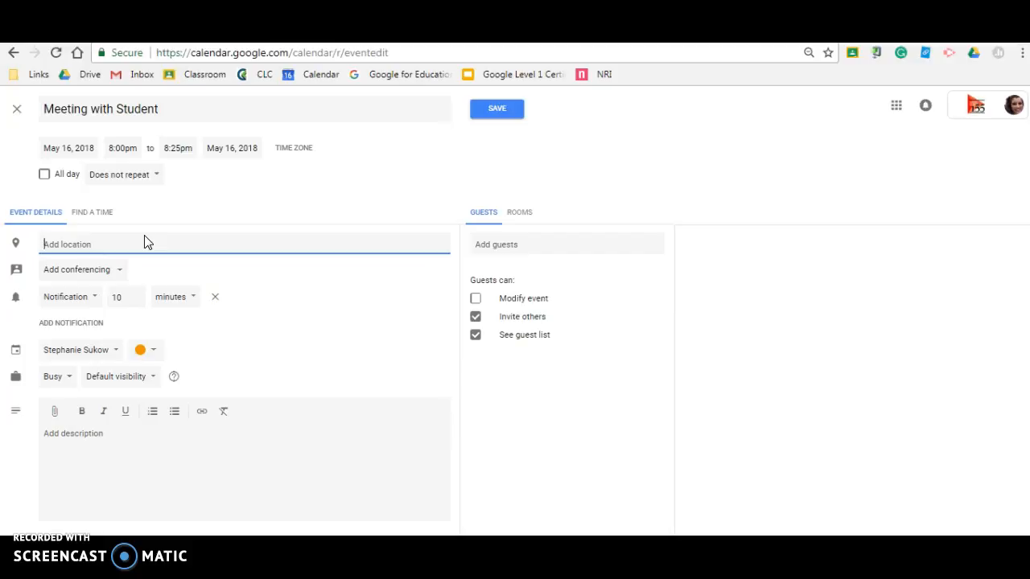
key("ctrl+d")
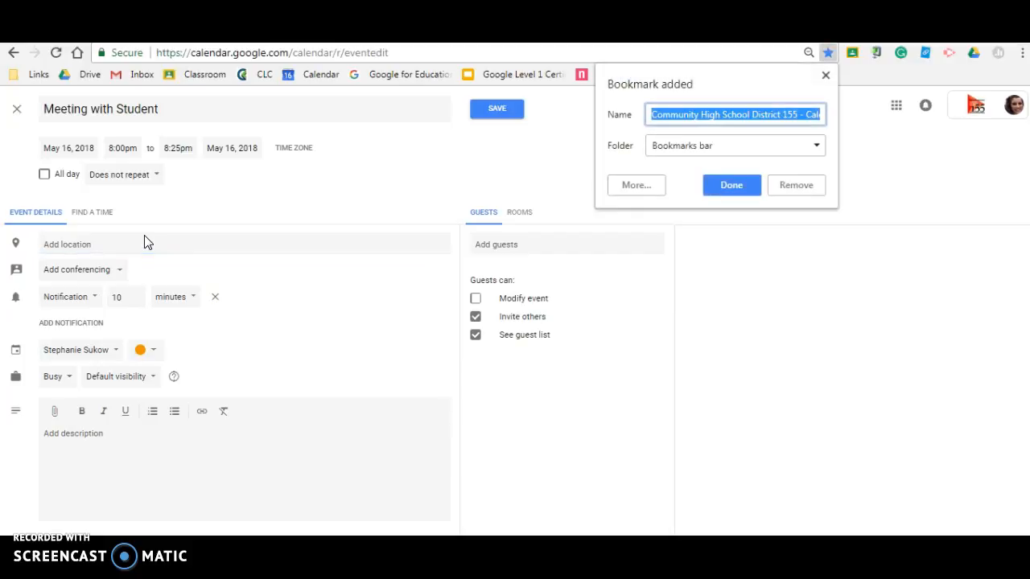
left_click(132, 244)
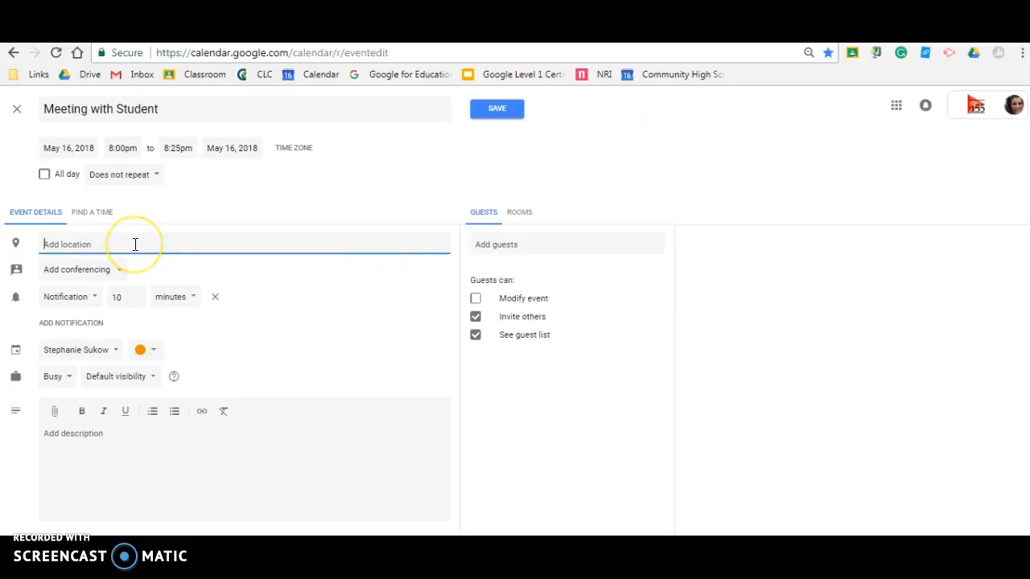
type("D1")
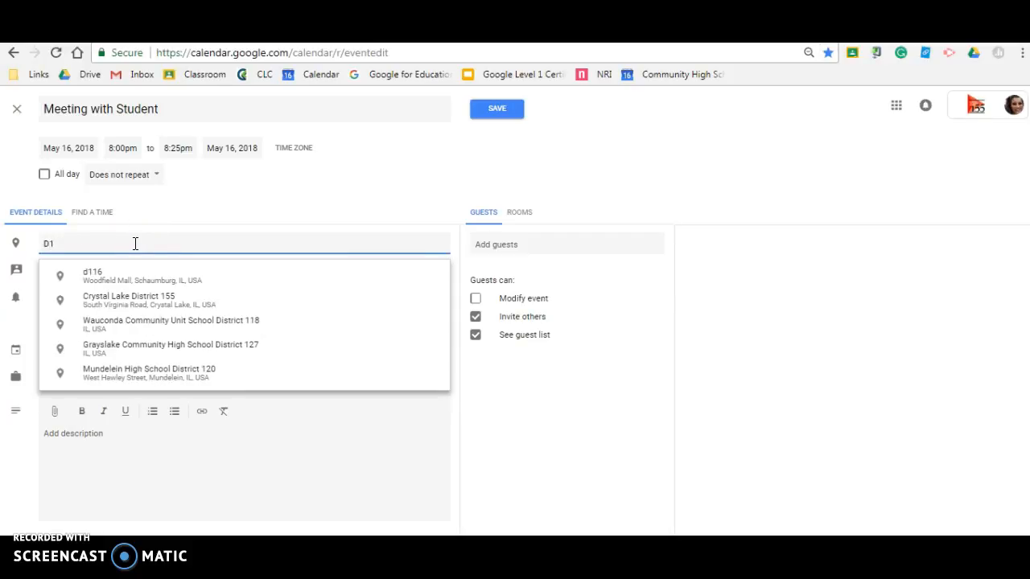
type("5")
left_click(191, 223)
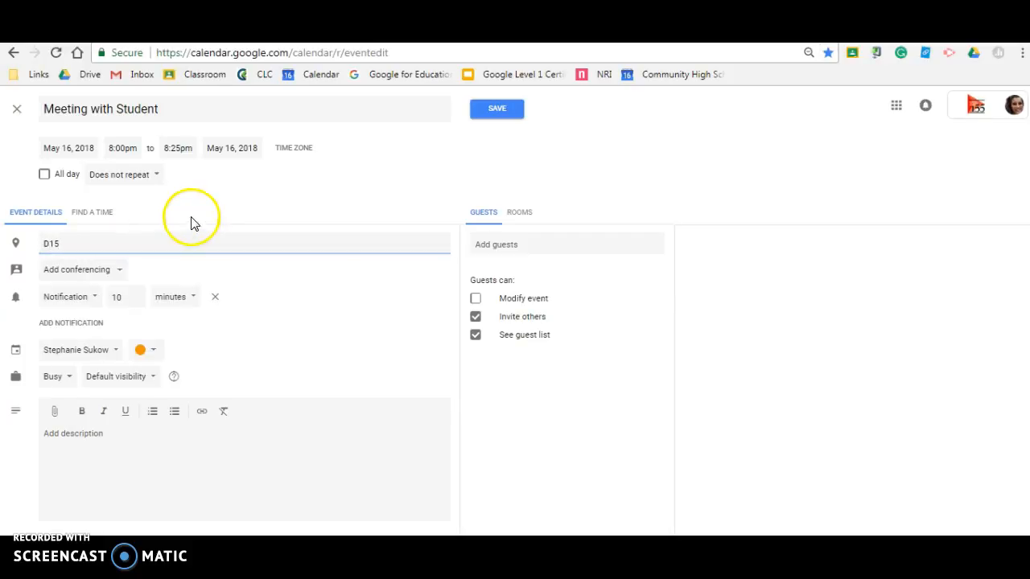
Check the event's conferencing options and the calendars it can be assigned to, keeping the account owner's main calendar.
left_click(86, 275)
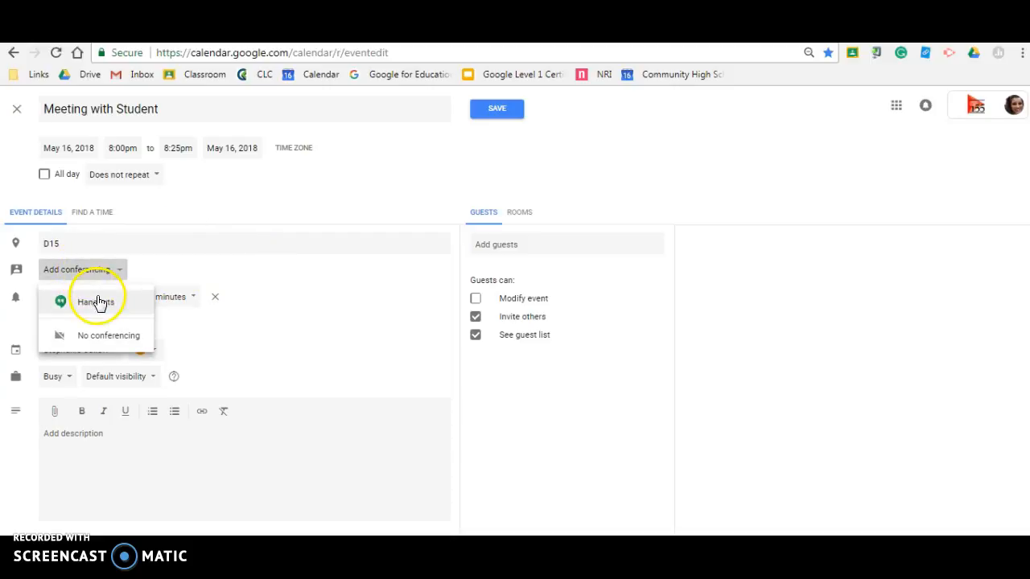
left_click(282, 276)
left_click(101, 349)
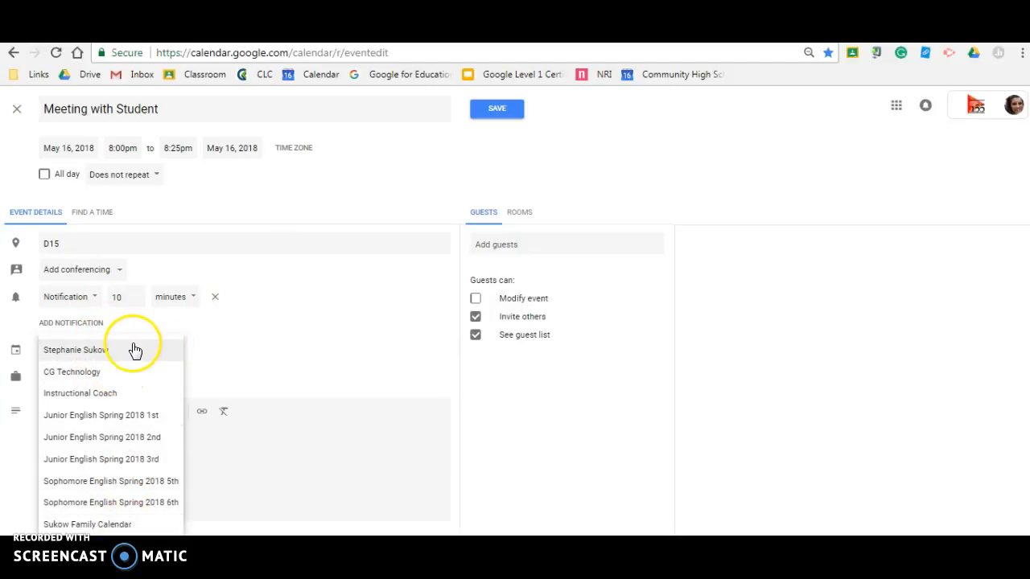
left_click(136, 351)
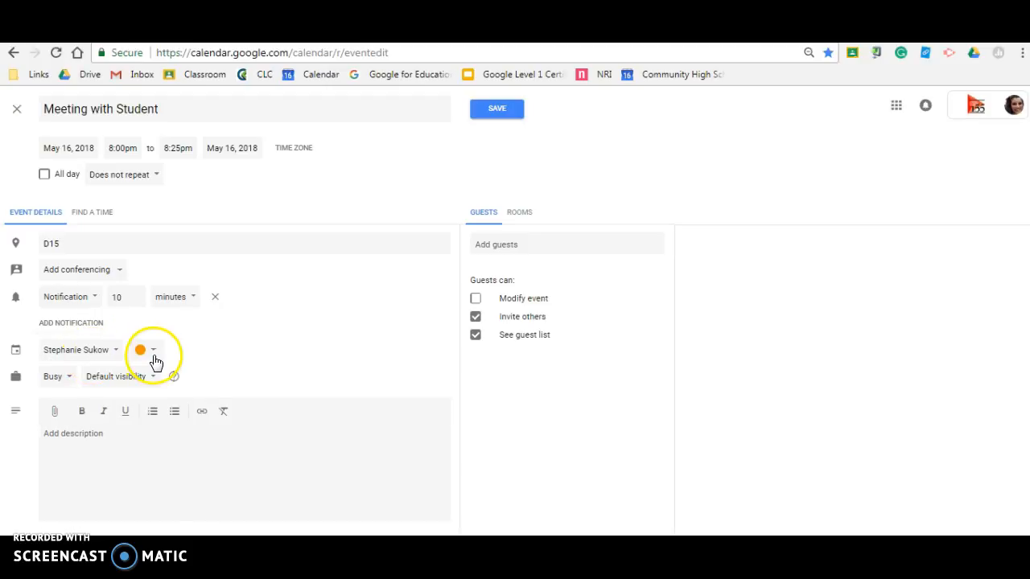
Set the event's color to light blue.
left_click(152, 360)
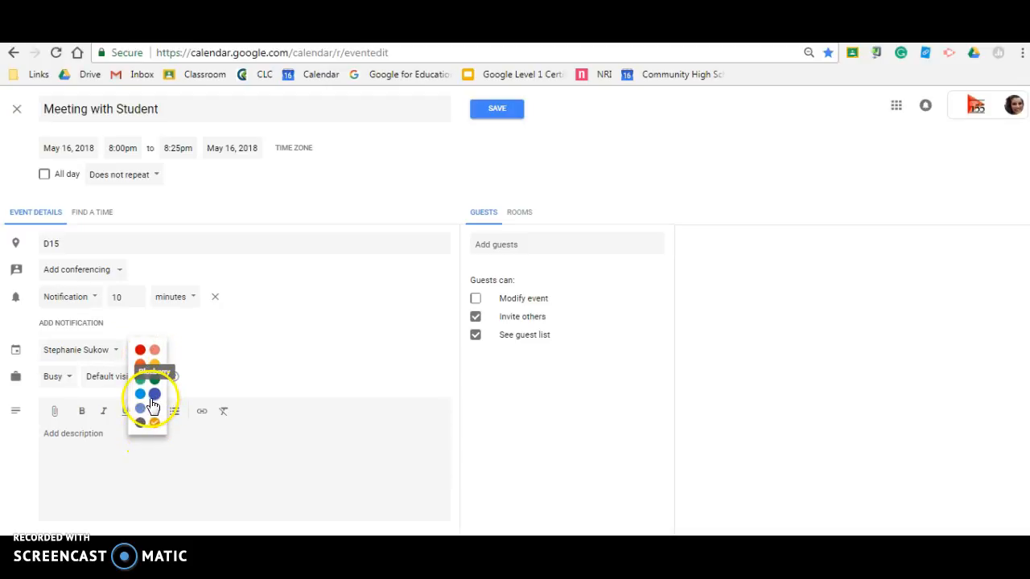
left_click(141, 396)
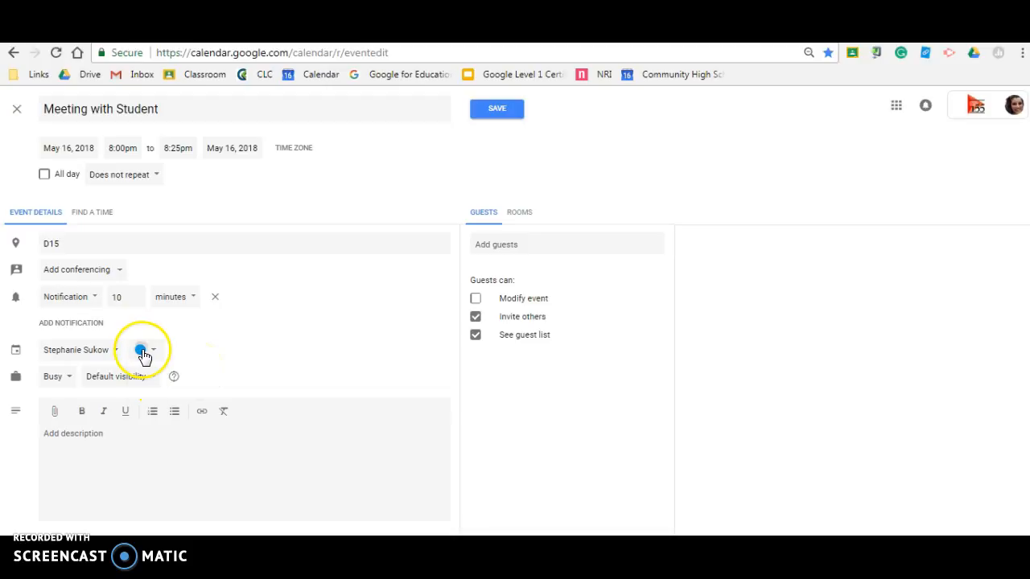
left_click(141, 352)
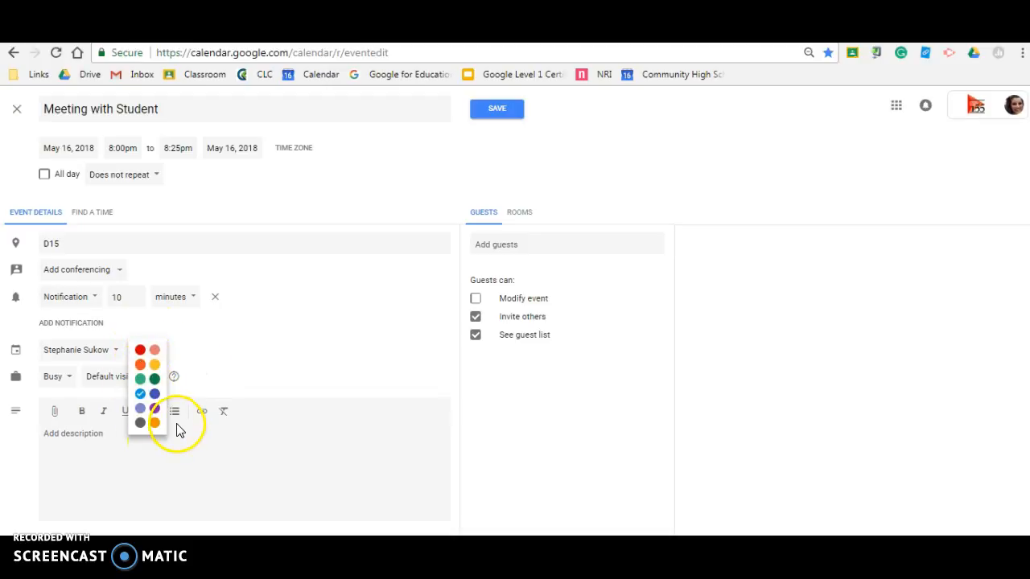
left_click(275, 345)
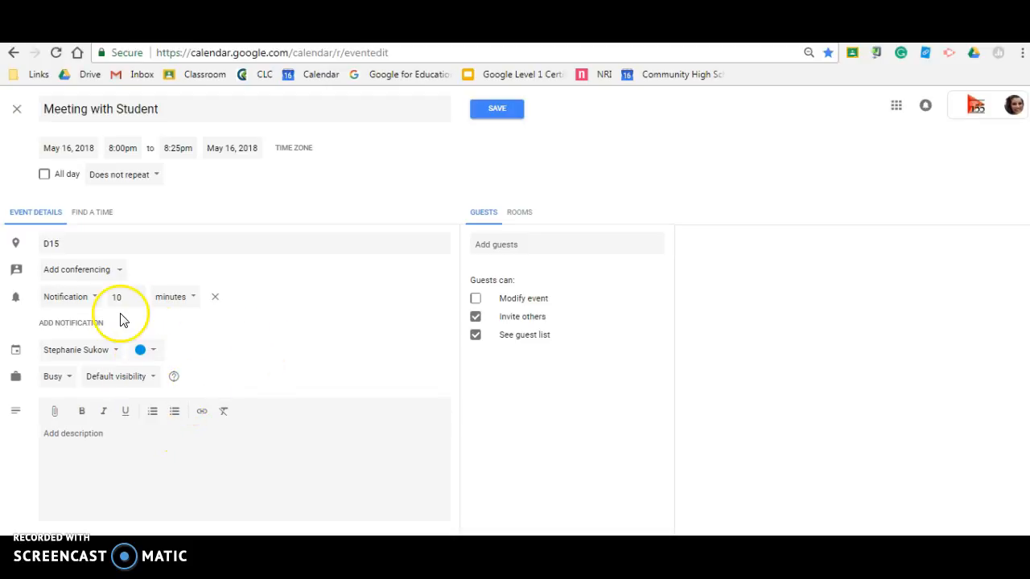
Set the event's reminder to an email 1 hour before the meeting.
left_click(80, 302)
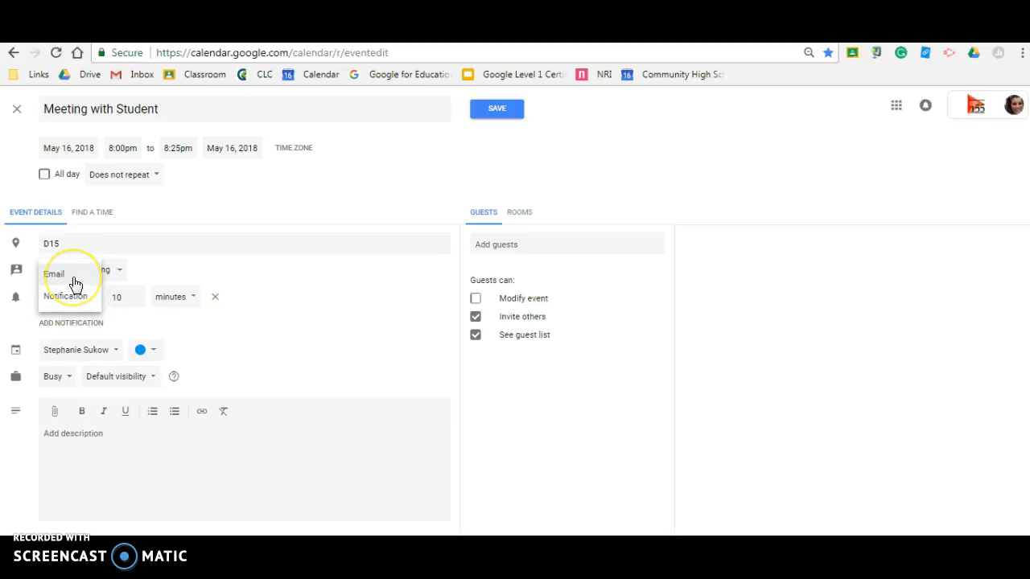
left_click(71, 281)
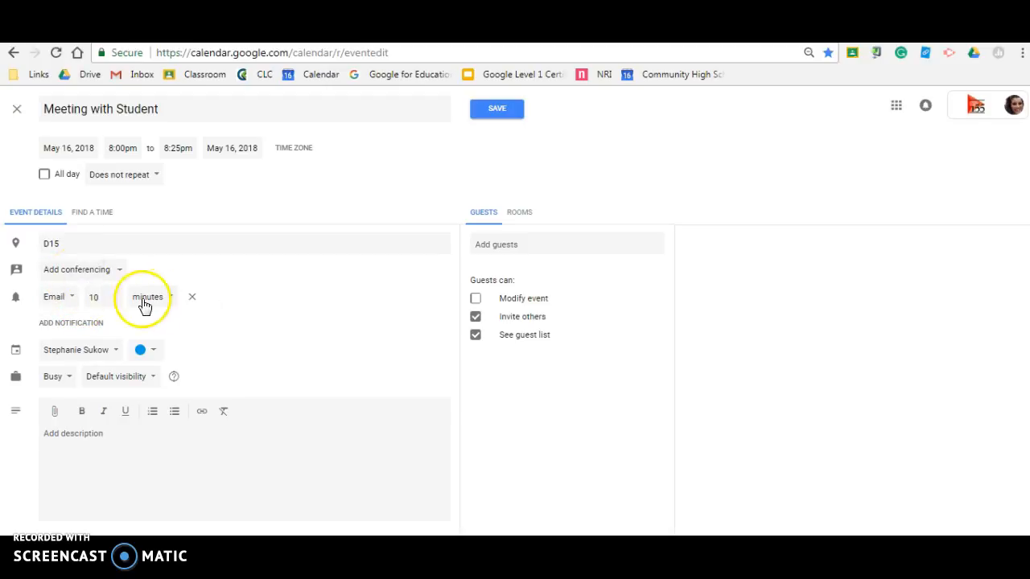
left_click(113, 296)
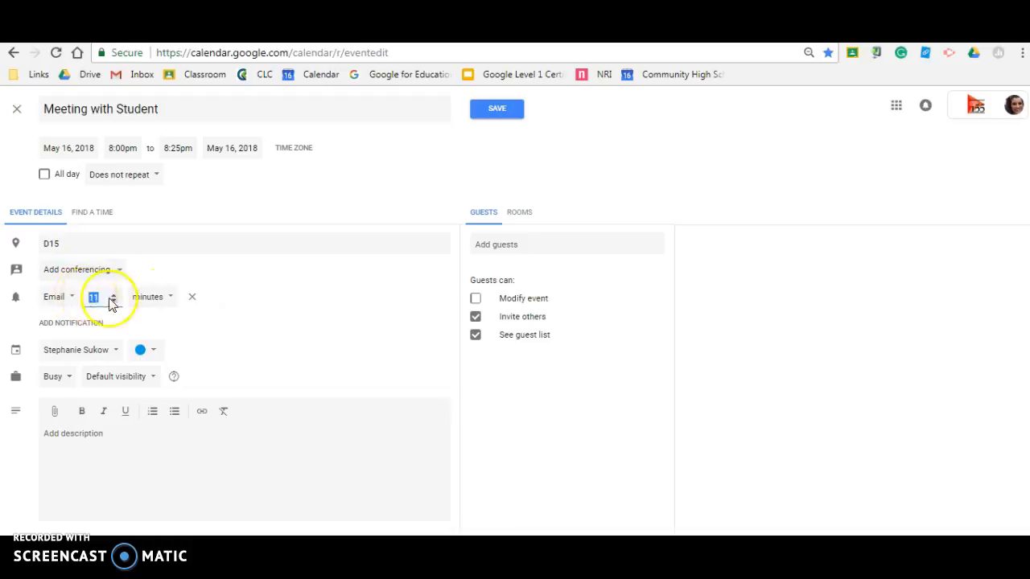
left_click(152, 297)
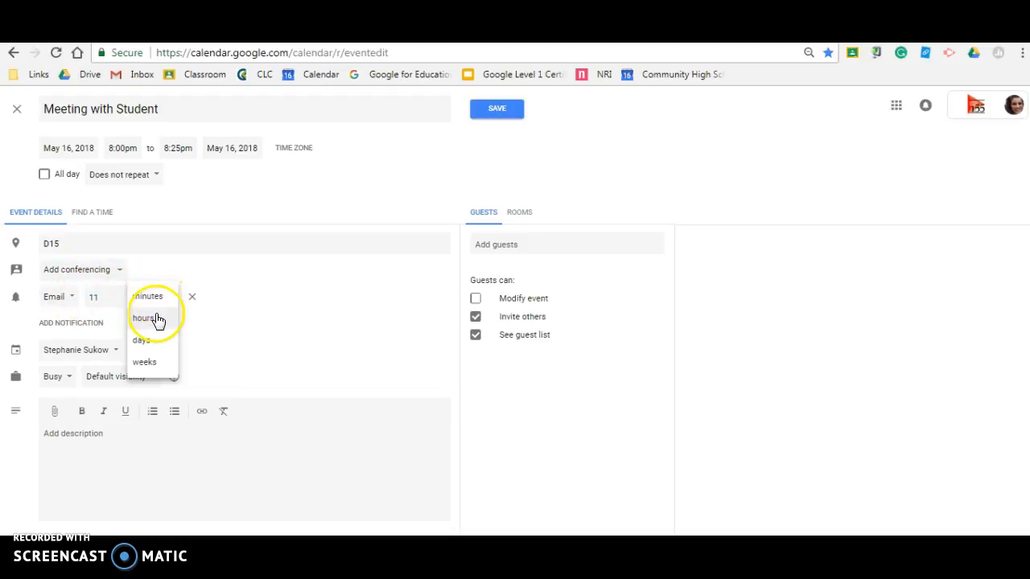
left_click(153, 319)
double_click(95, 297)
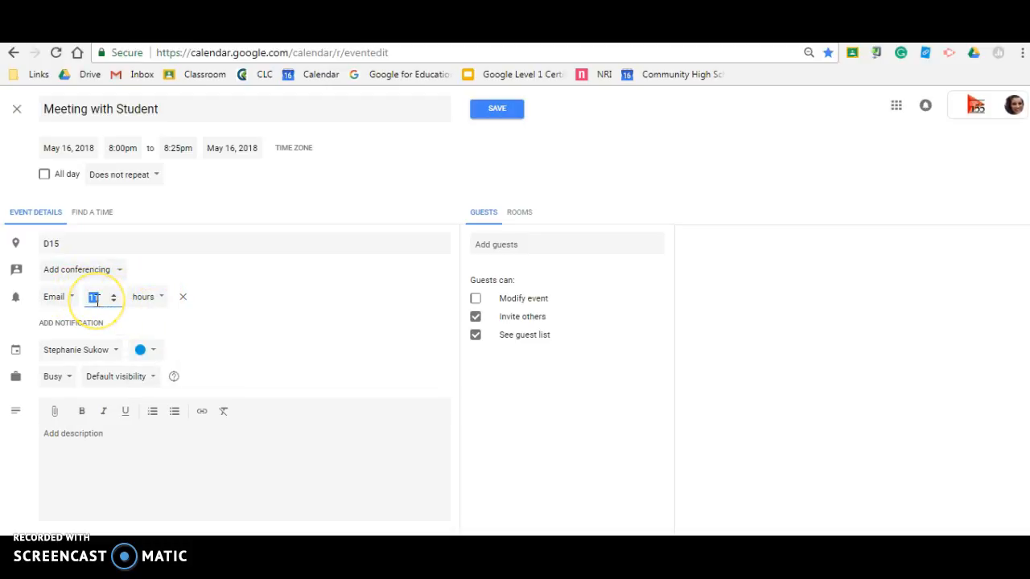
type("1")
left_click(273, 337)
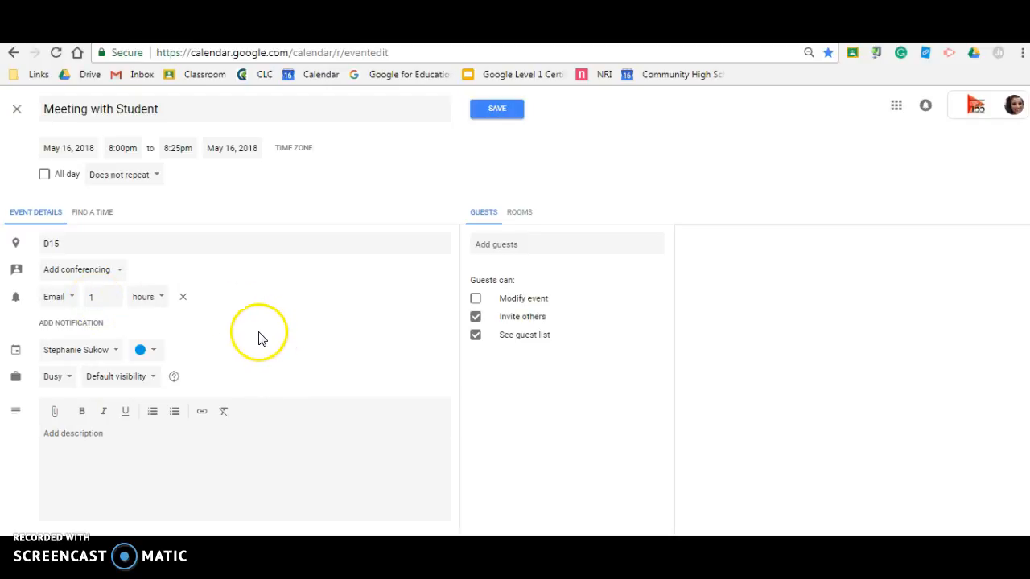
Change the reminder type from email to Notification.
left_click(69, 297)
left_click(73, 321)
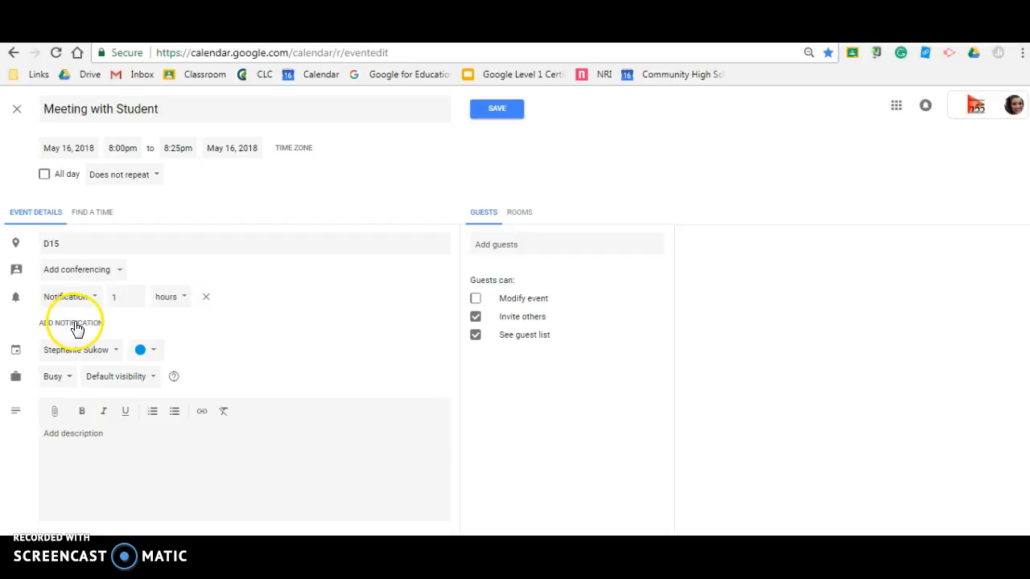
left_click(74, 296)
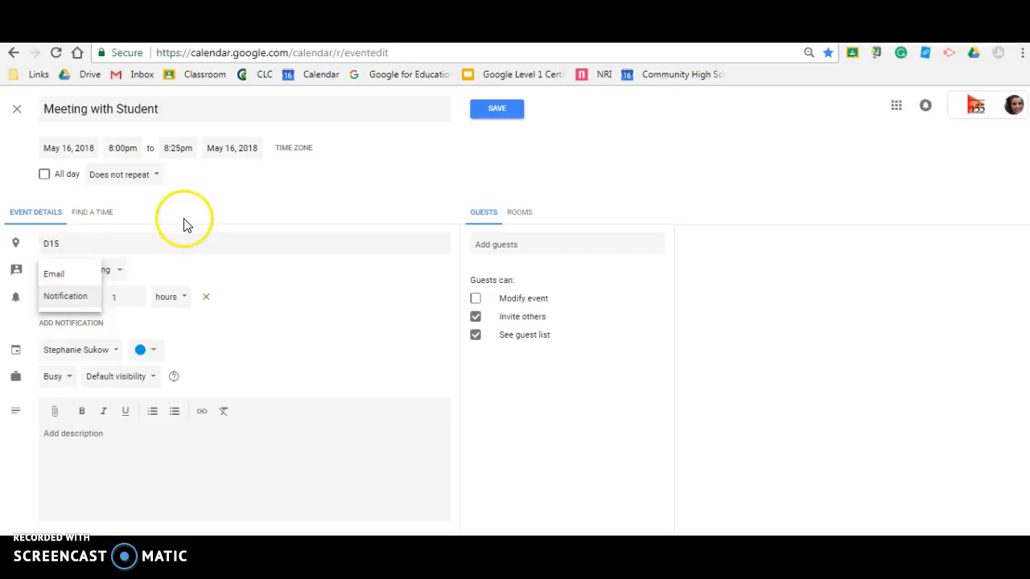
left_click(292, 332)
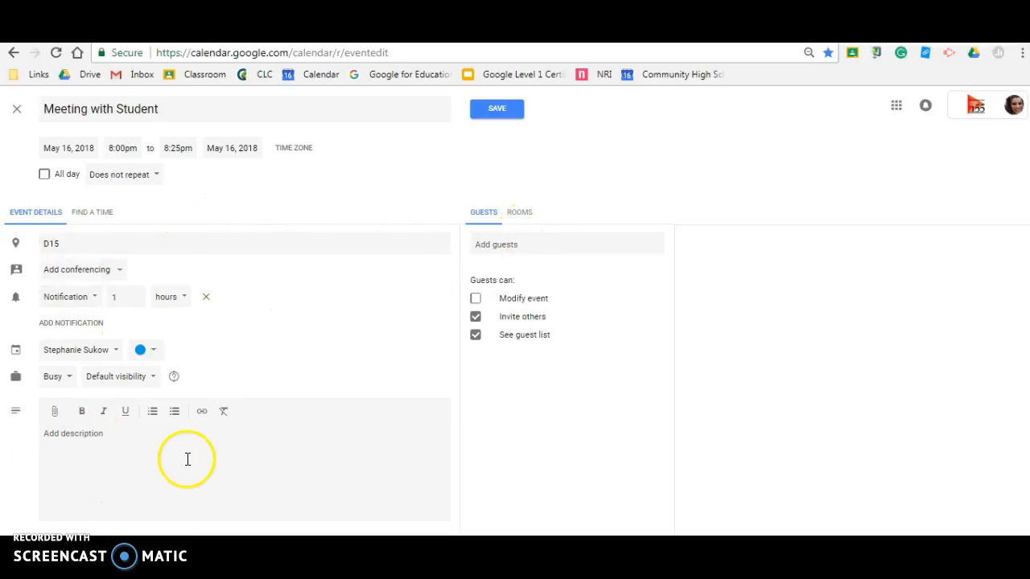
Attach the Google Level 1 Certification presentation from the recent Drive files to the event description.
left_click(56, 411)
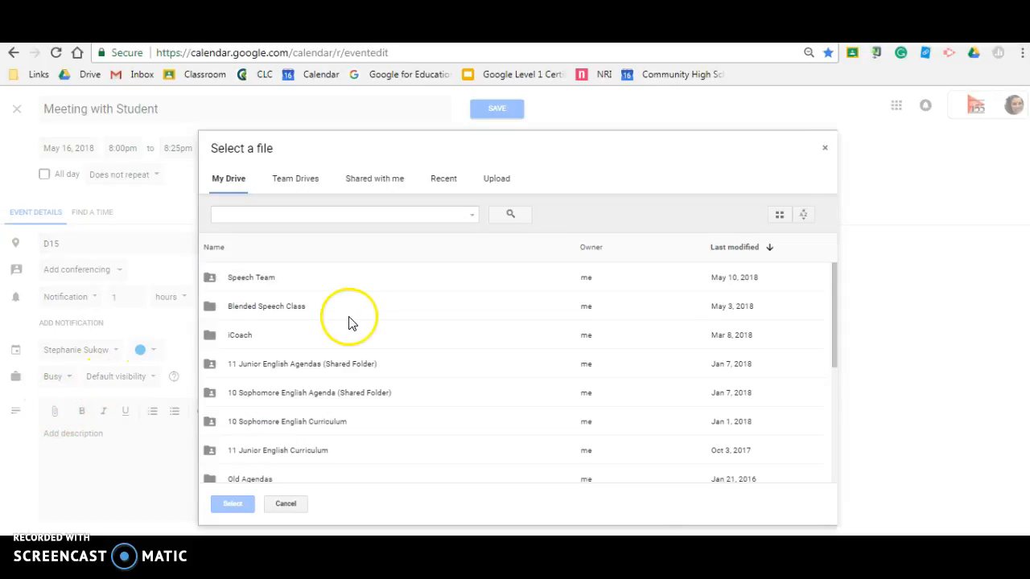
left_click_drag(833, 276, 788, 223)
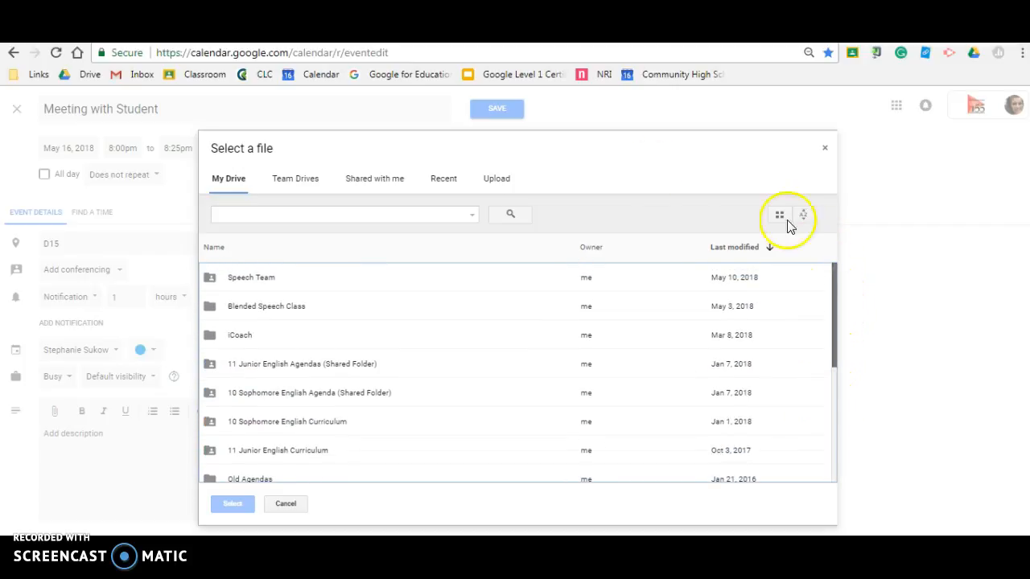
left_click(311, 181)
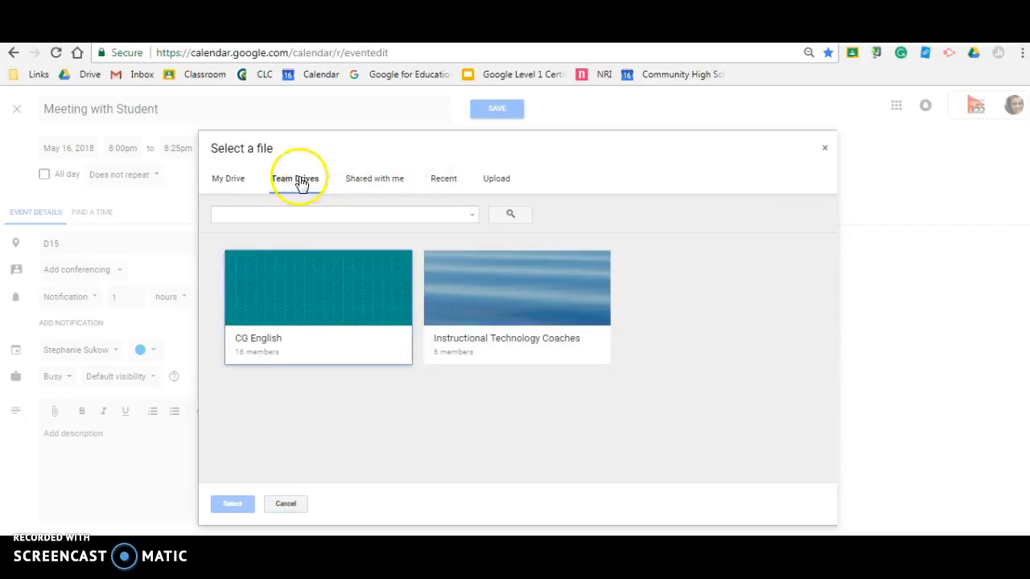
left_click(229, 183)
left_click(441, 191)
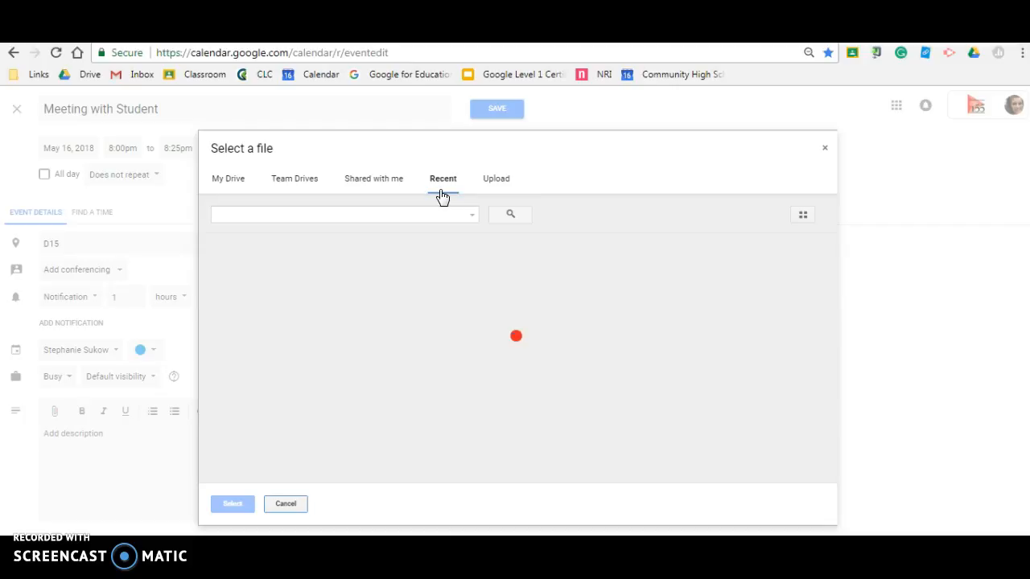
left_click(305, 367)
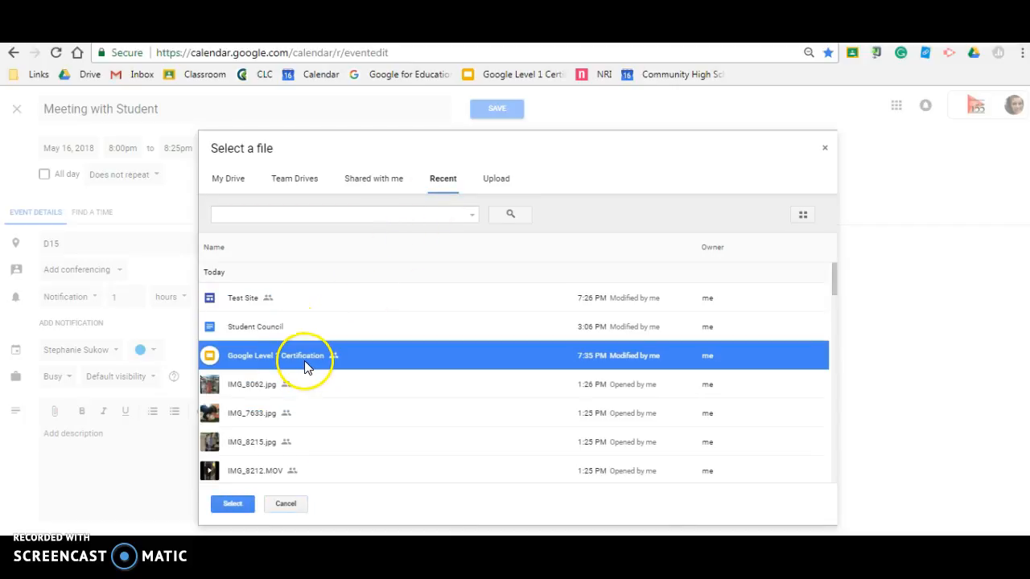
left_click(231, 502)
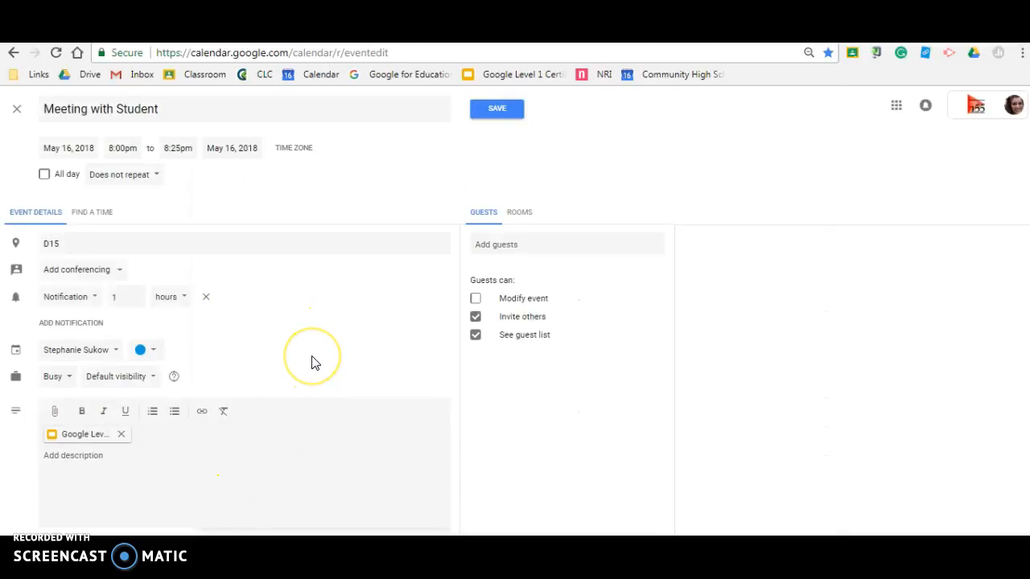
Add a coworker as a guest of the event and save it without sending invitations.
left_click(520, 242)
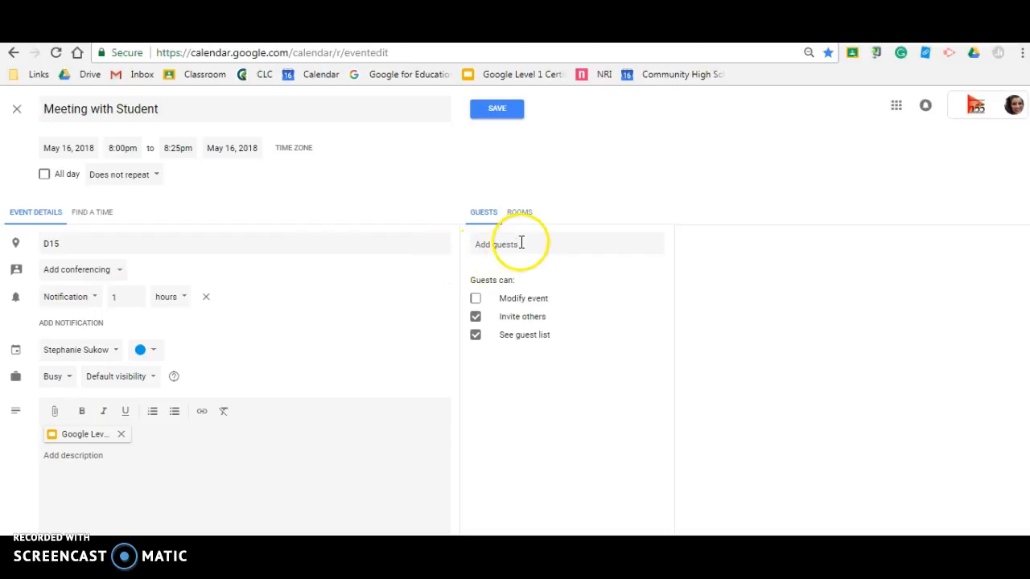
left_click(519, 246)
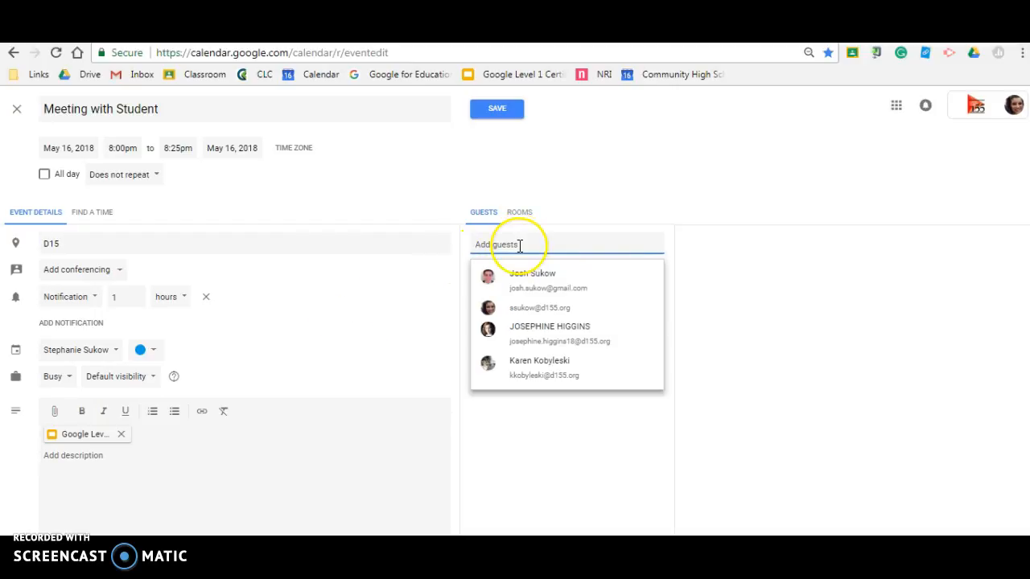
type("doug")
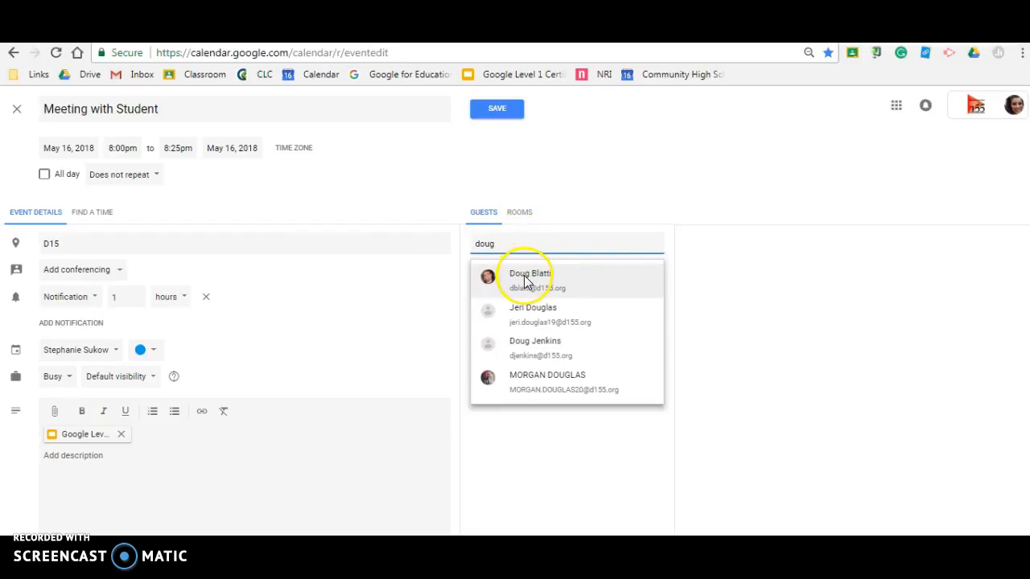
left_click(526, 277)
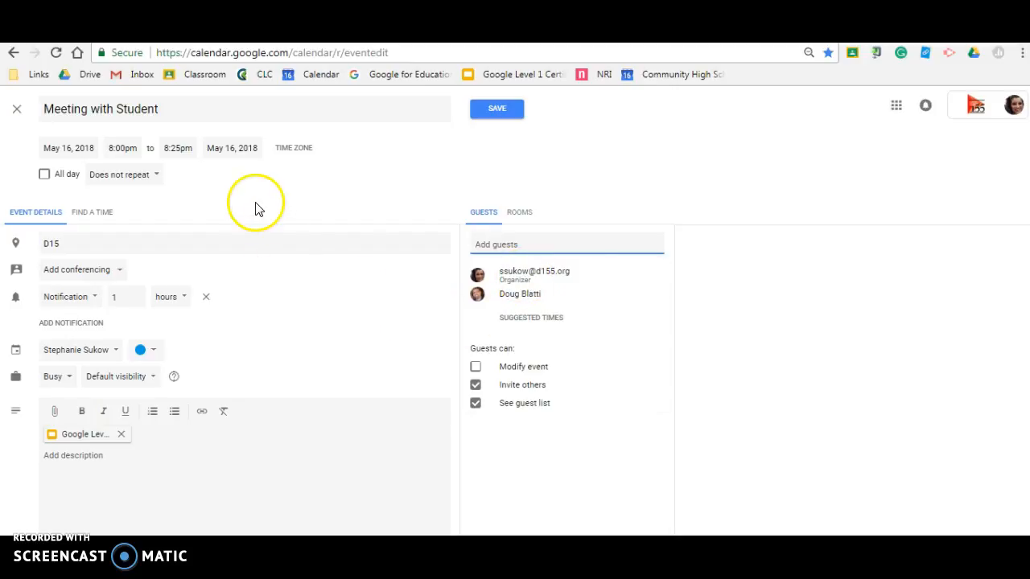
left_click(497, 111)
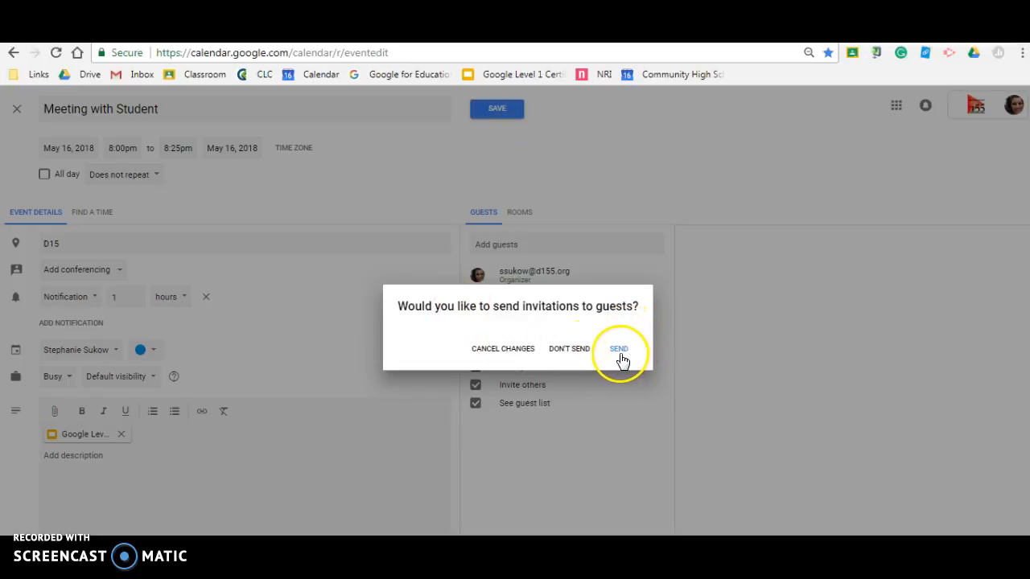
left_click(561, 351)
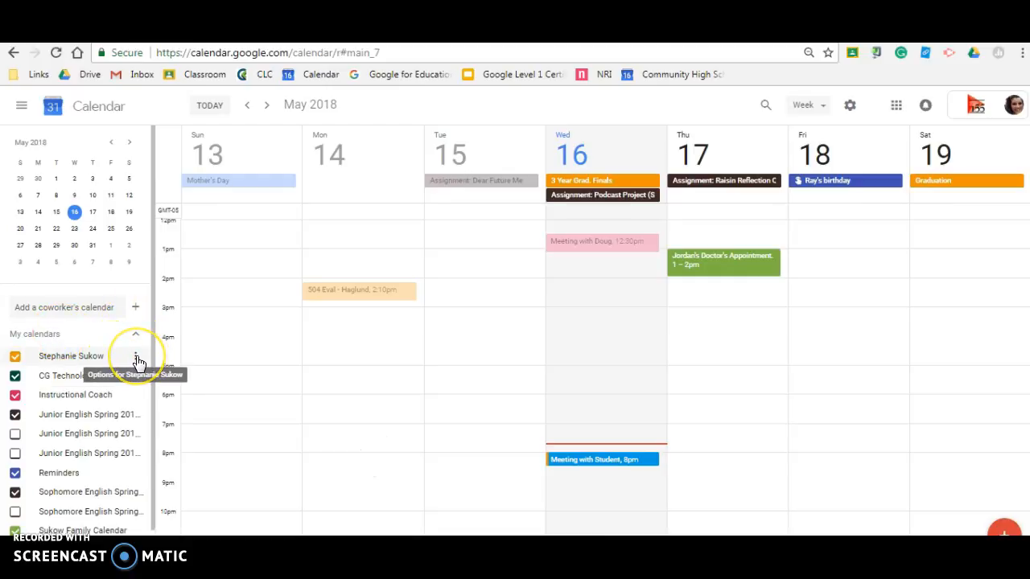
Open the settings and sharing of the main personal calendar and try to make it available to the public.
left_click(136, 358)
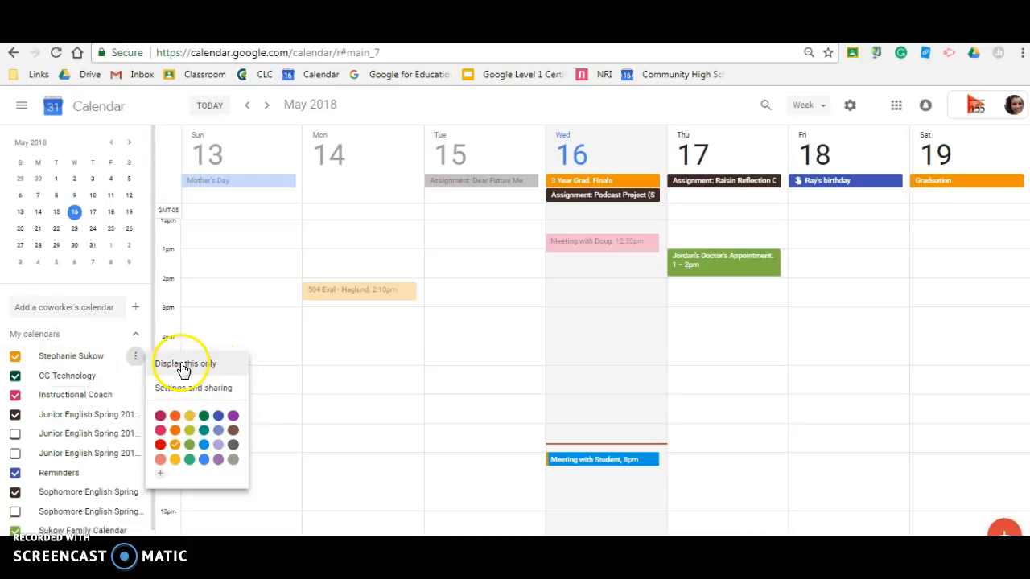
left_click(185, 388)
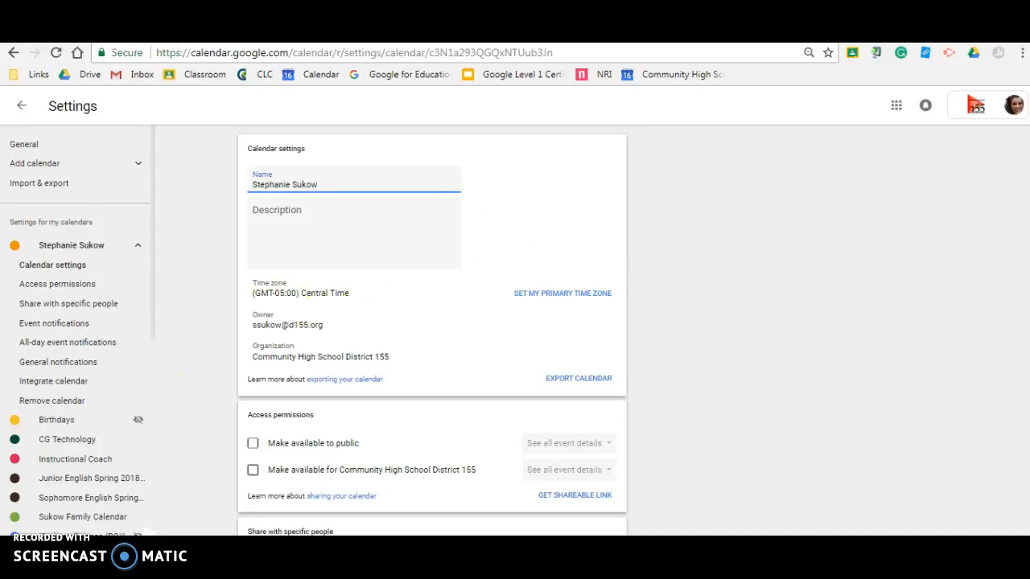
left_click(312, 450)
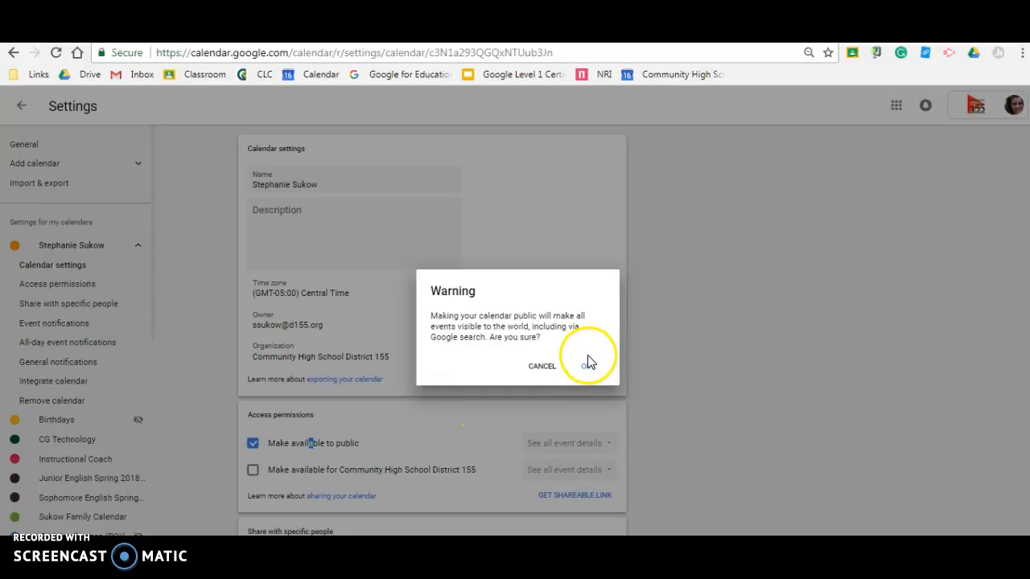
left_click(541, 365)
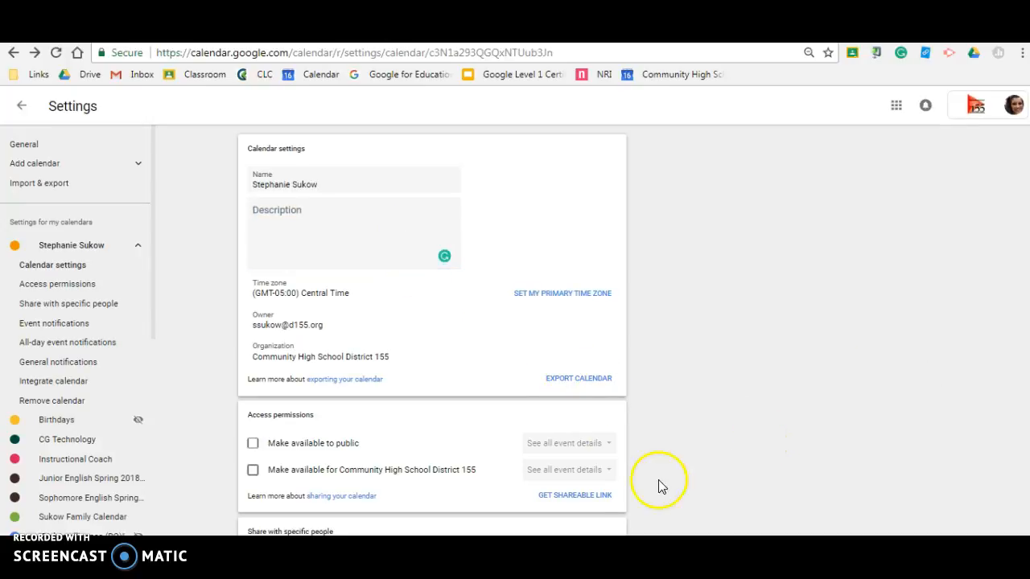
Get the shareable link for the calendar and copy it.
left_click(585, 499)
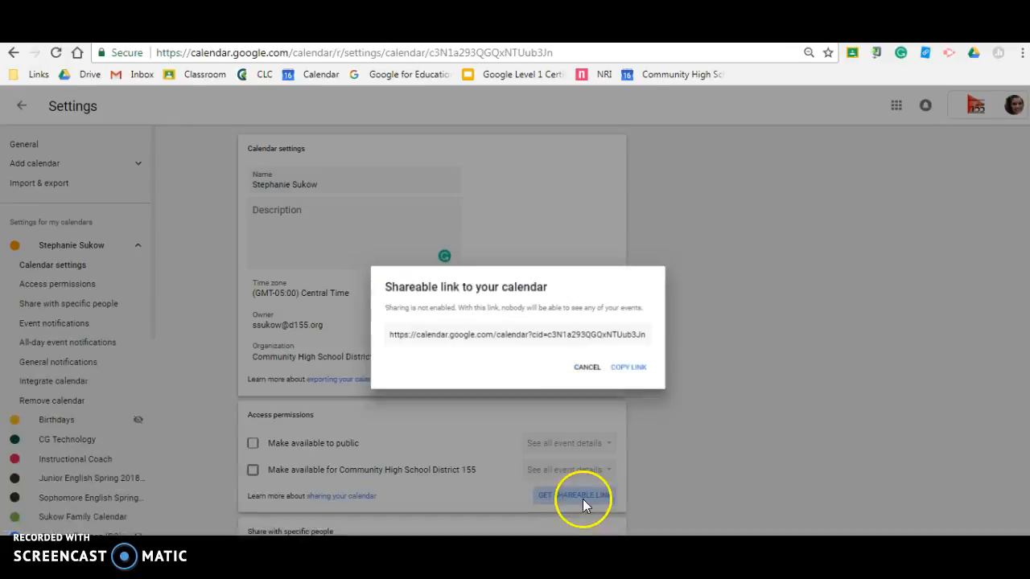
left_click(568, 336)
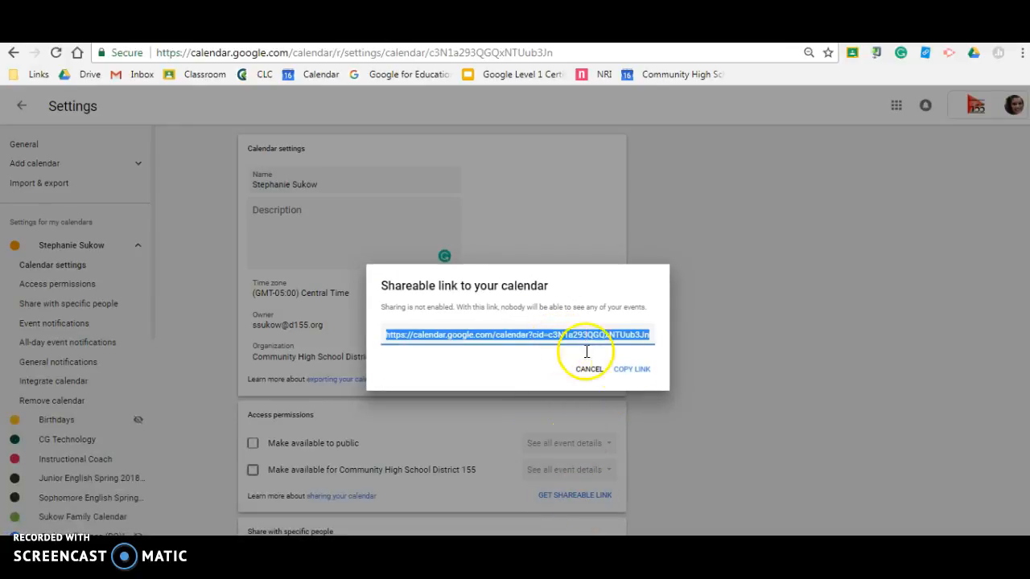
left_click(644, 372)
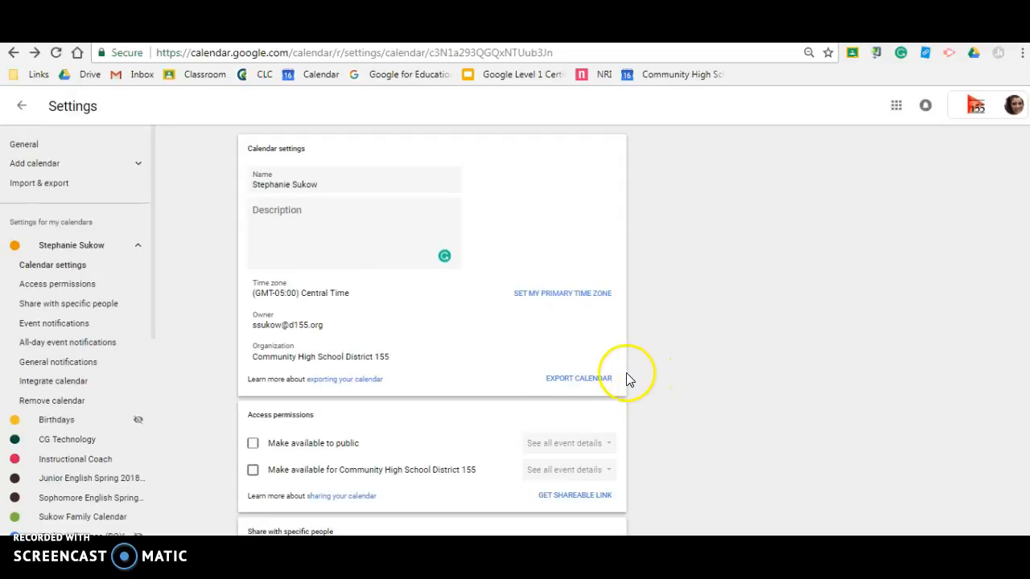
View the help article about sharing a calendar and return to the calendar settings.
left_click(361, 497)
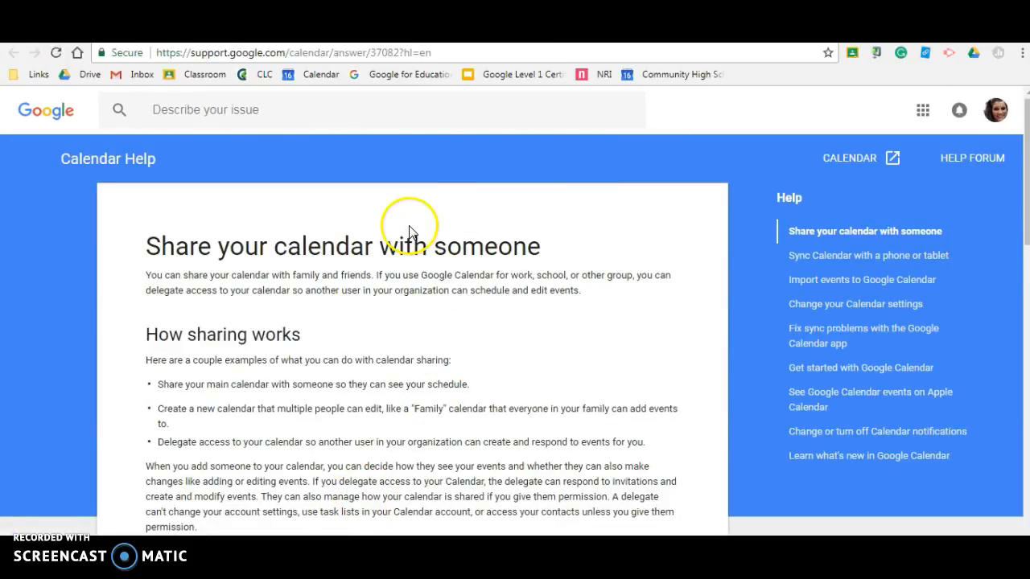
left_click(701, 32)
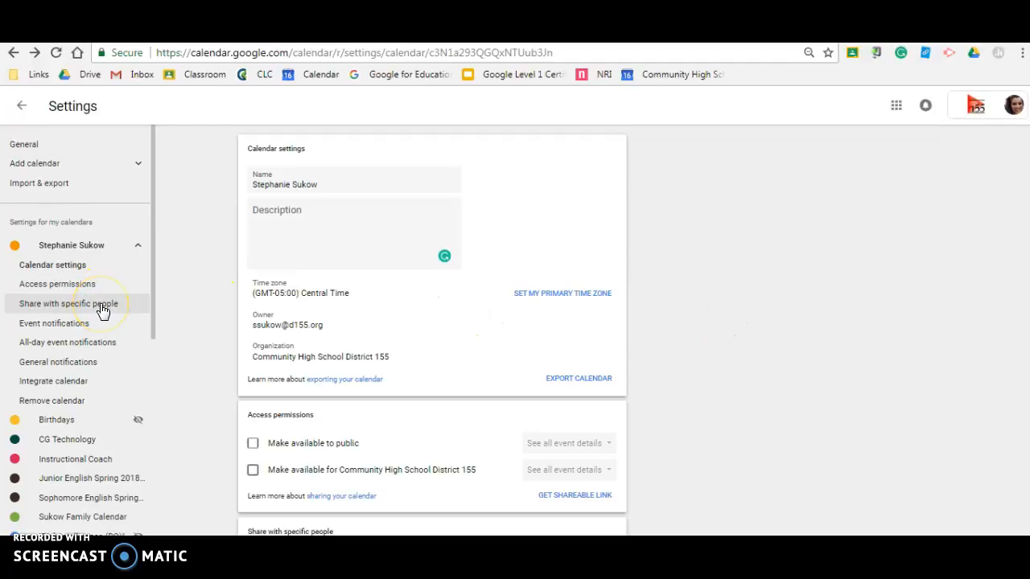
View the options for sharing the calendar with specific people, including the form for adding people, and return to the week view.
left_click(70, 304)
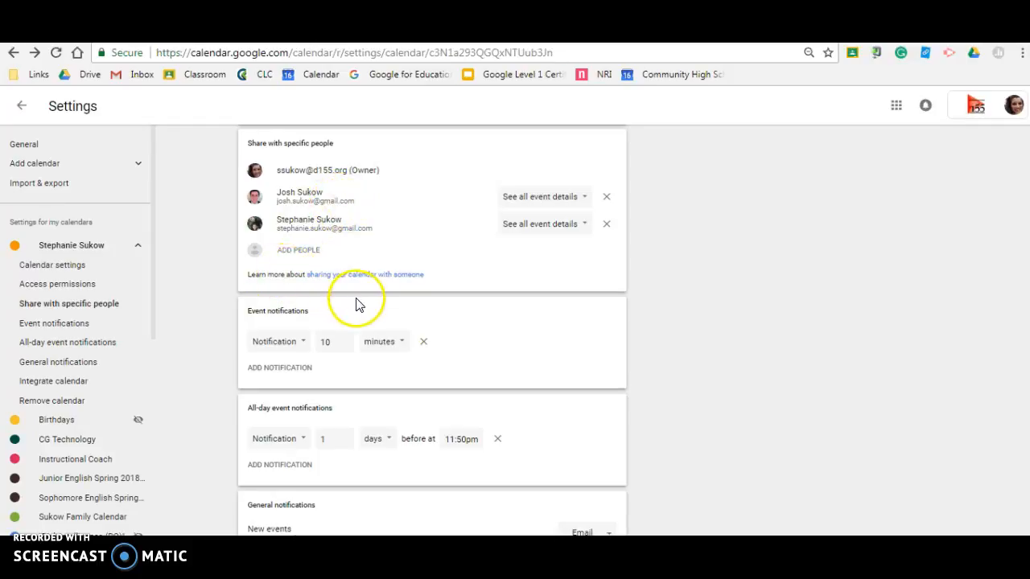
left_click(287, 255)
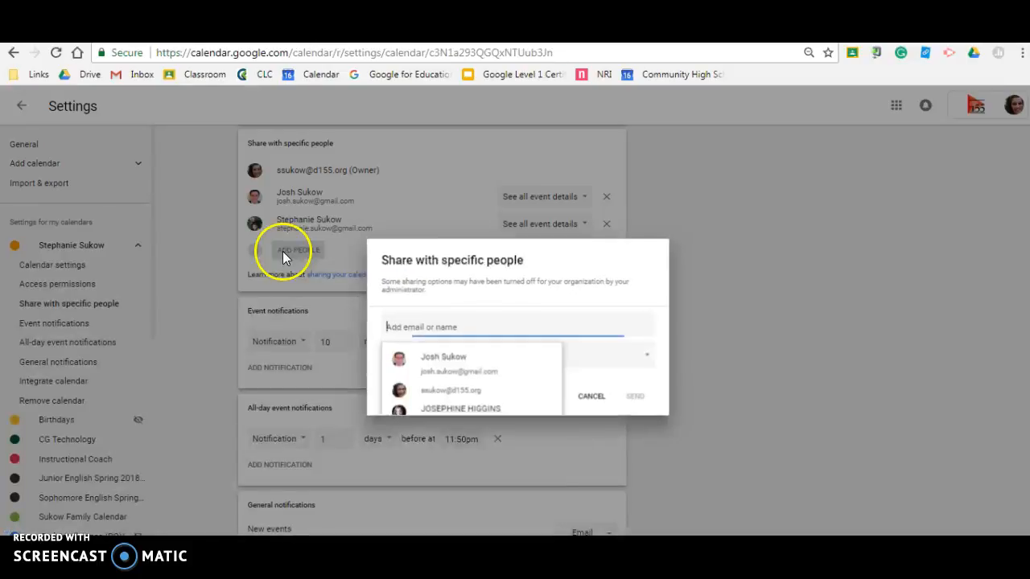
left_click(363, 175)
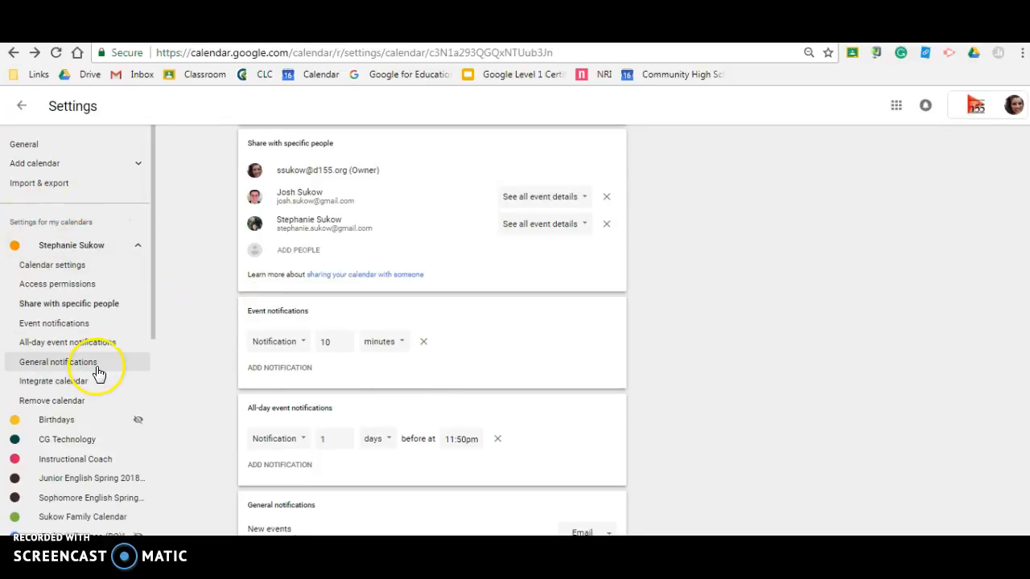
left_click(21, 106)
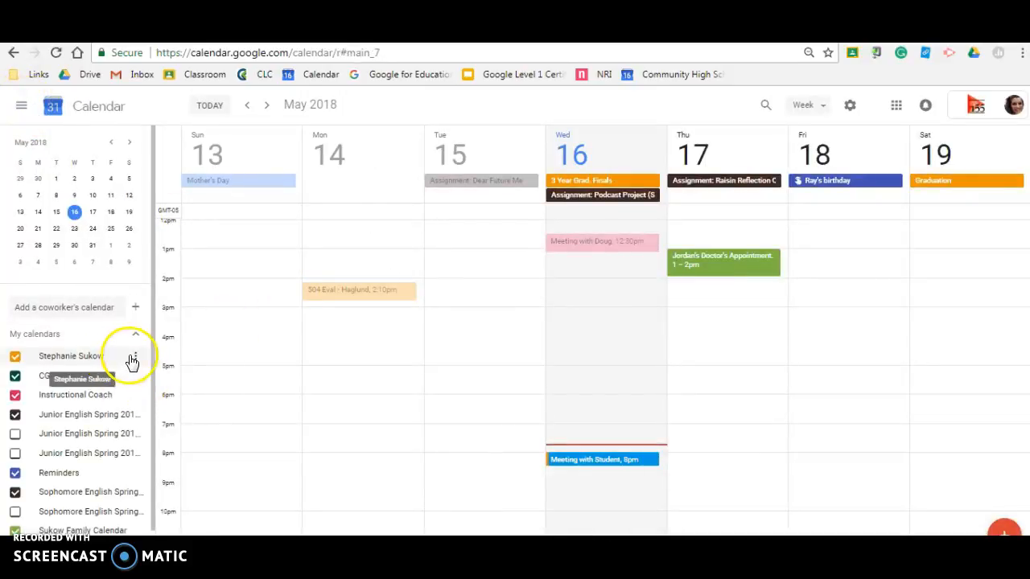
Reopen the main personal calendar's settings at the section for sharing with specific people.
left_click(136, 356)
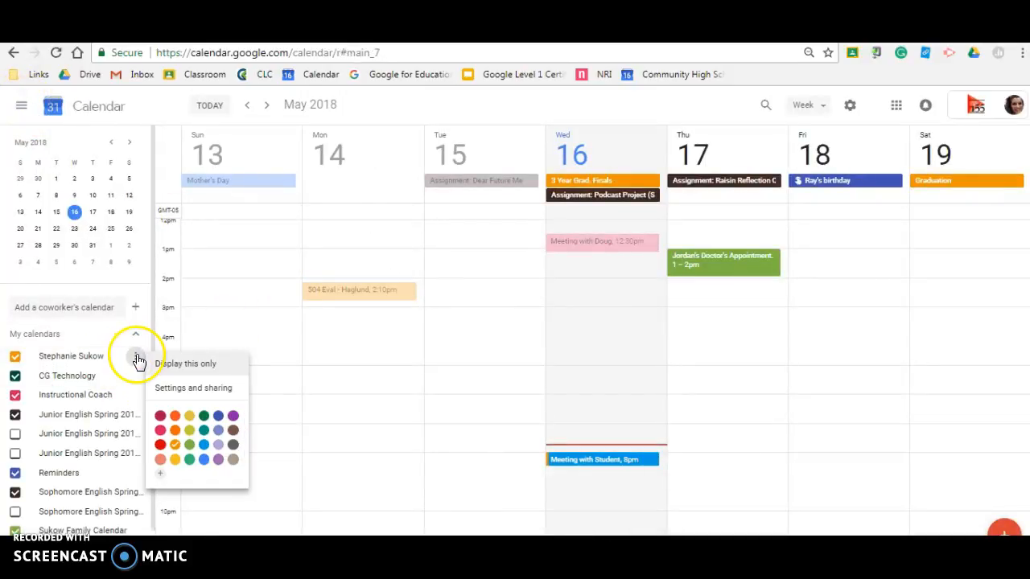
left_click(183, 388)
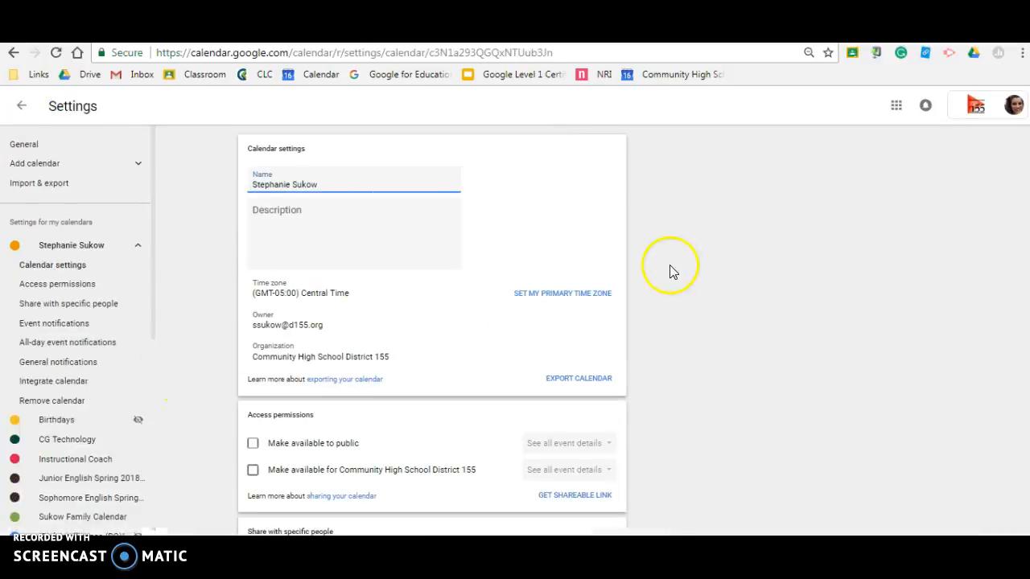
left_click(104, 311)
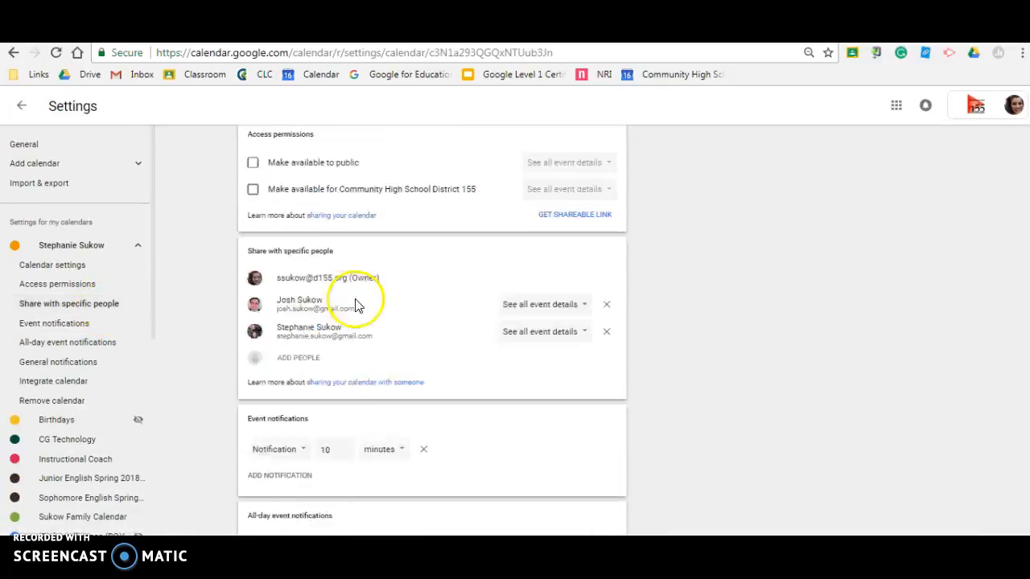